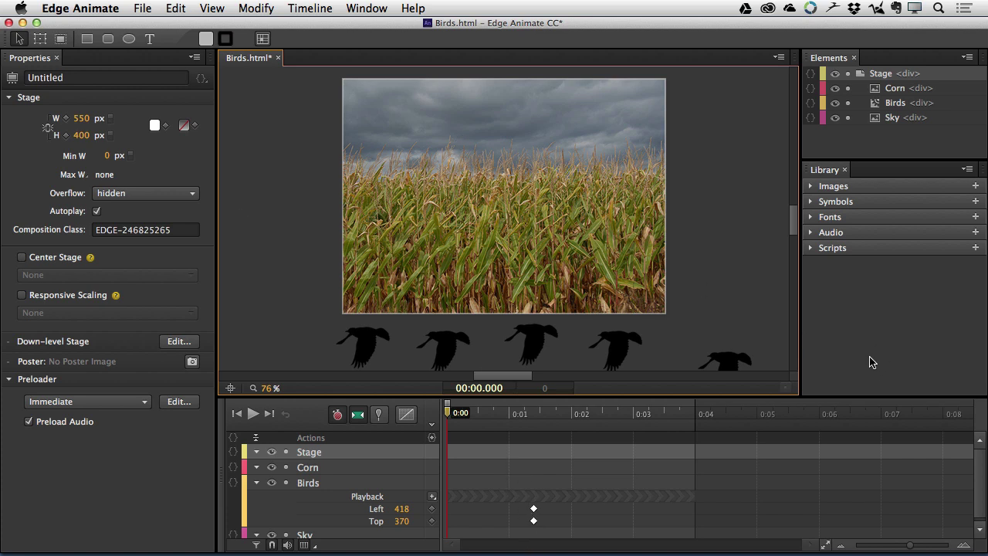
- Play and stop the bird animation, rewind the playhead to 0, then switch to Adobe Audition
key(space)
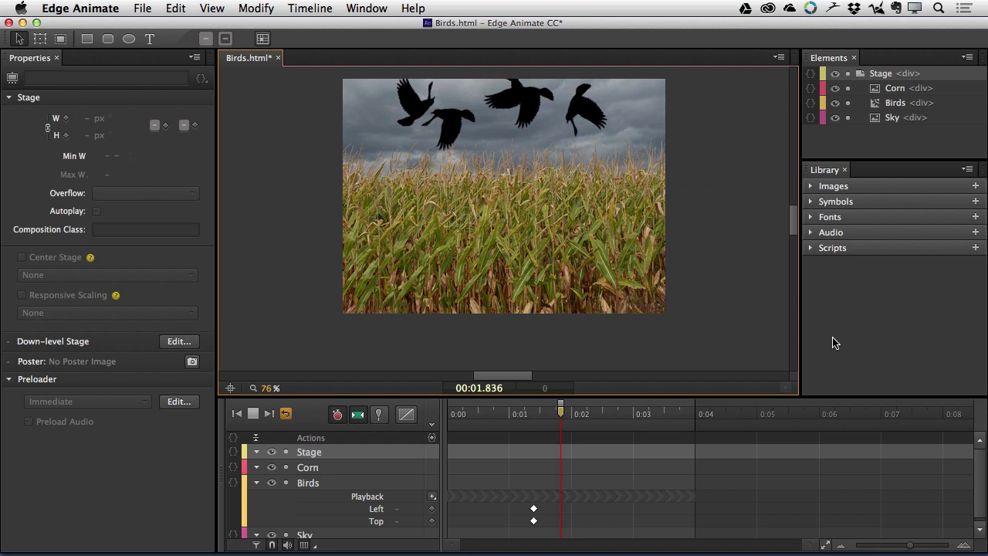
key(space)
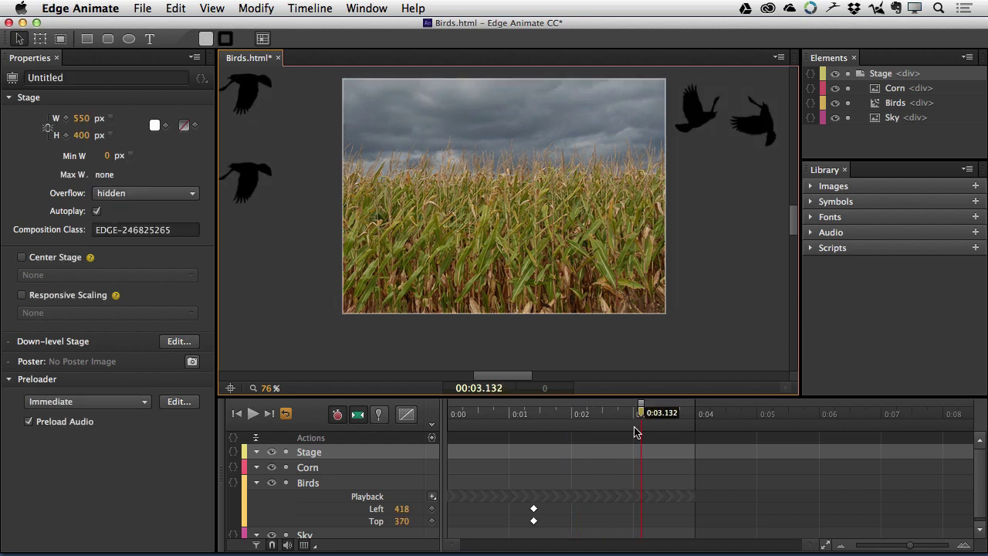
drag(642, 417, 399, 404)
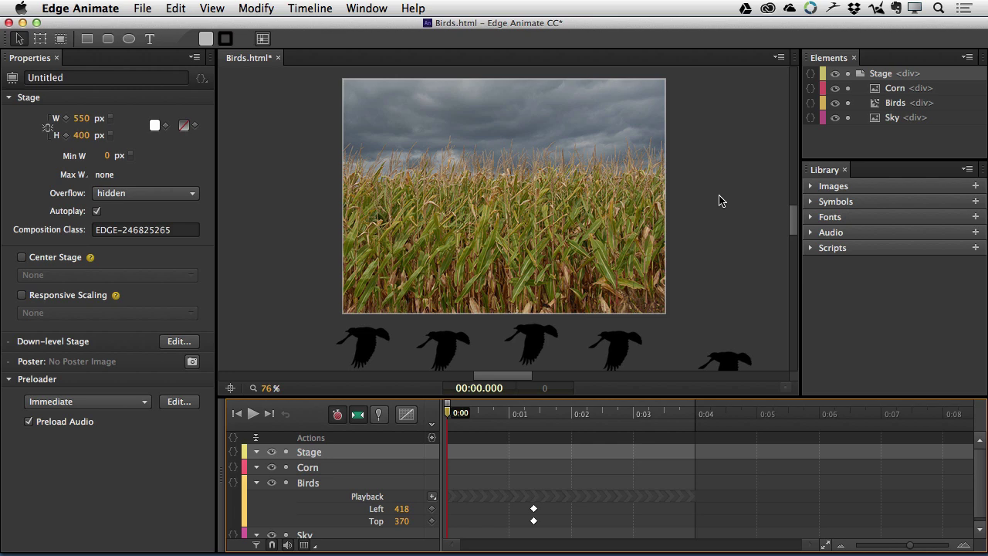
key(super+Tab)
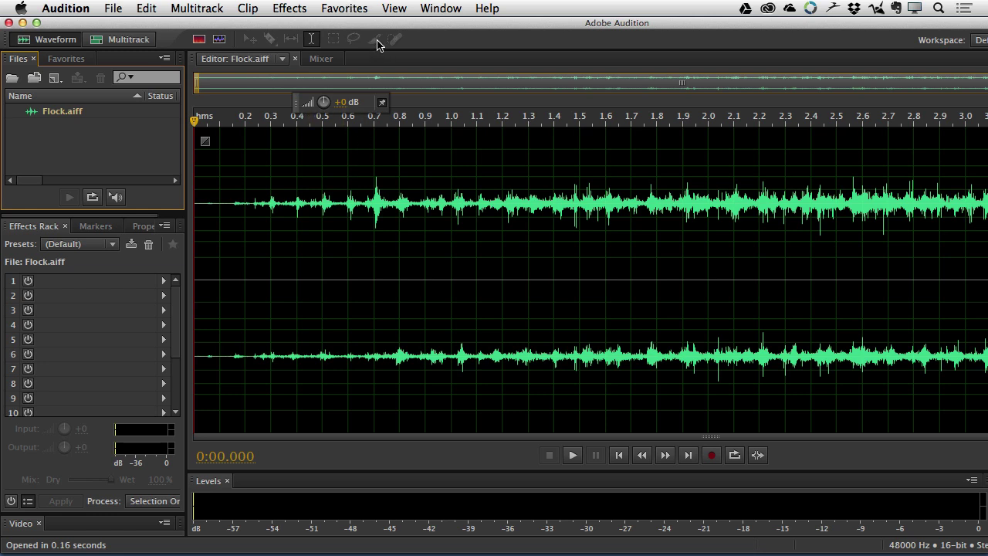
- Play back the Flock.aiff recording to hear the bird sound
key(space)
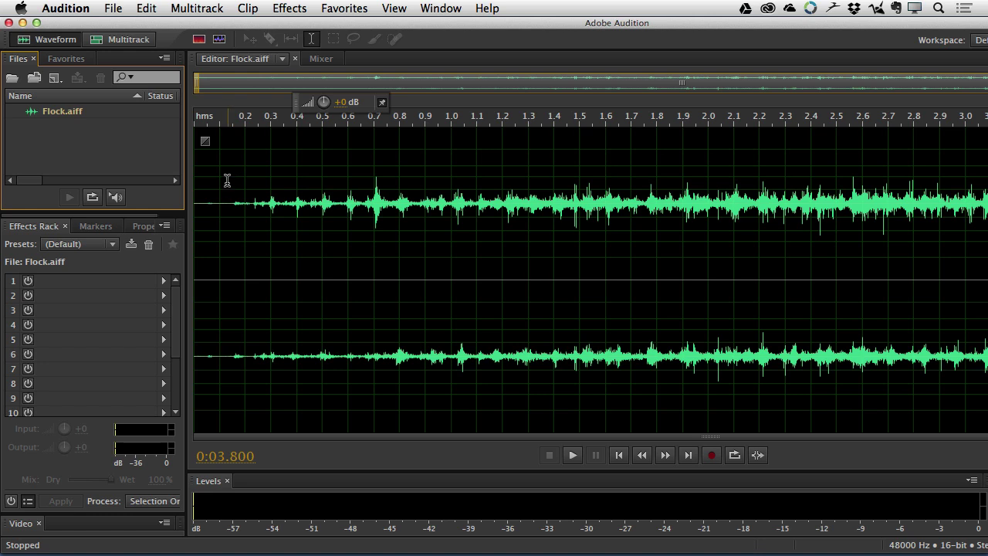
- Start a Save As of the Flock recording with MP3 as the format
click(112, 8)
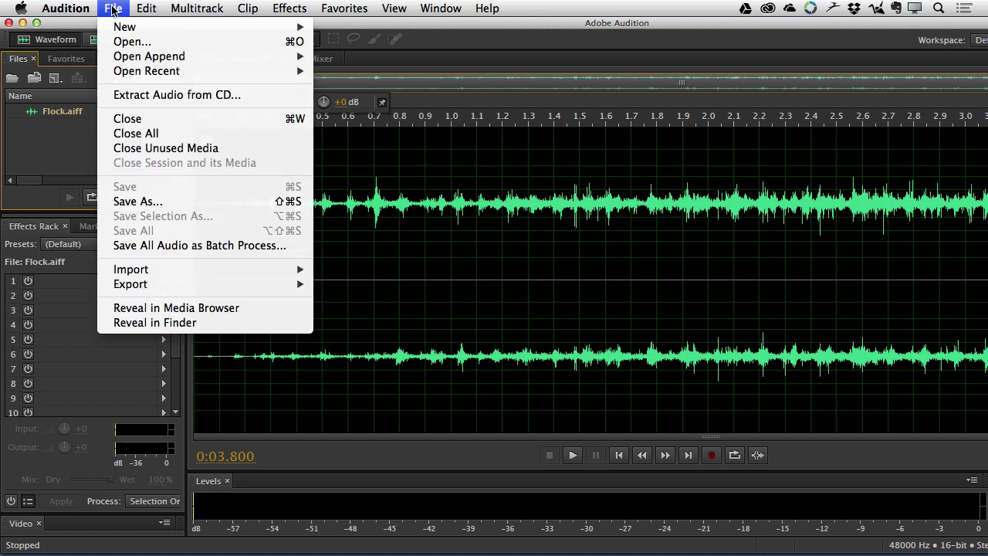
click(139, 202)
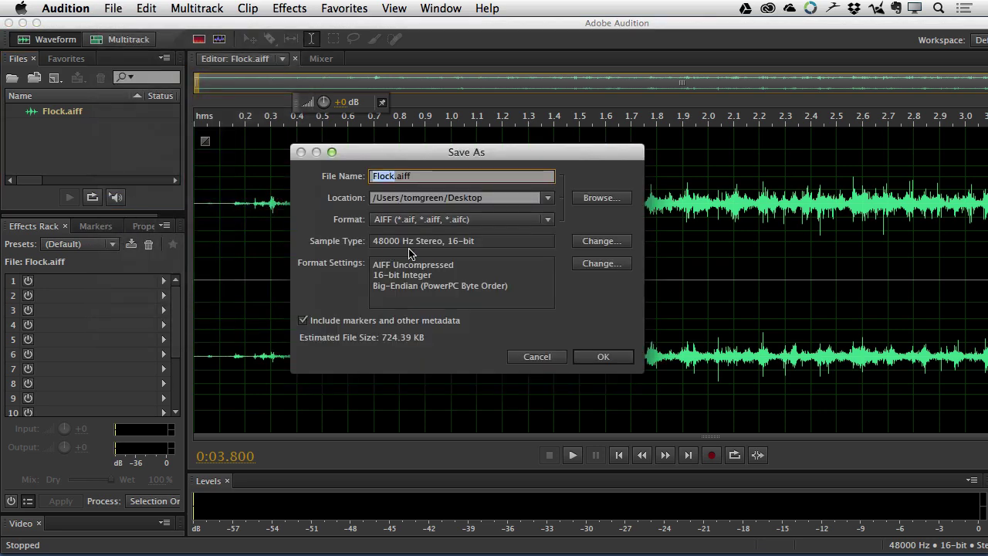
click(496, 221)
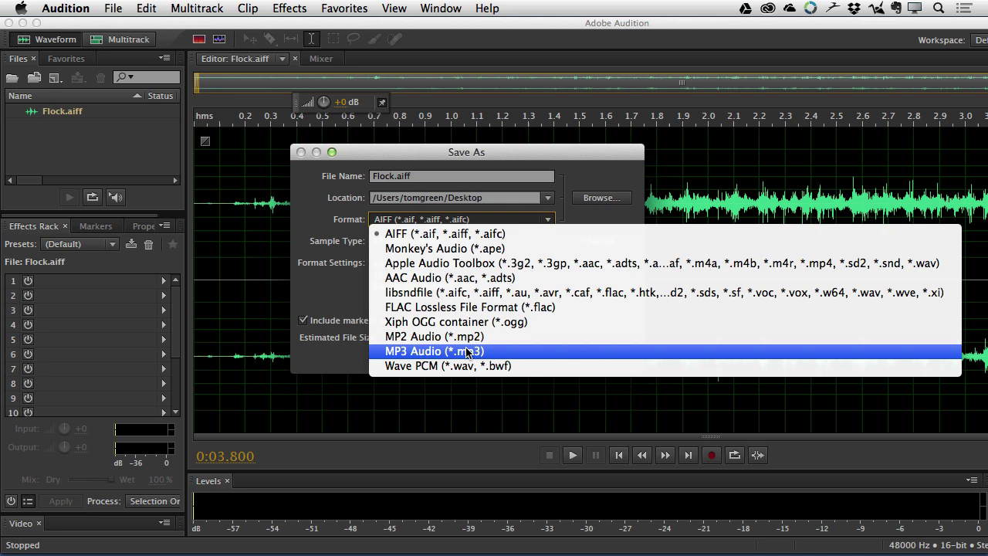
click(507, 351)
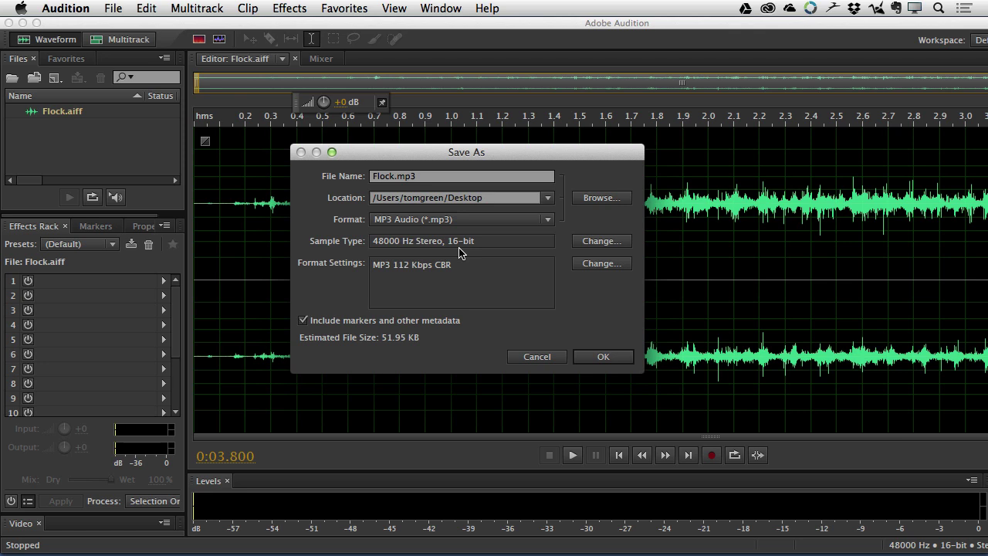
- Change the sample type to 22050 Hz, mono, 24-bit
click(606, 241)
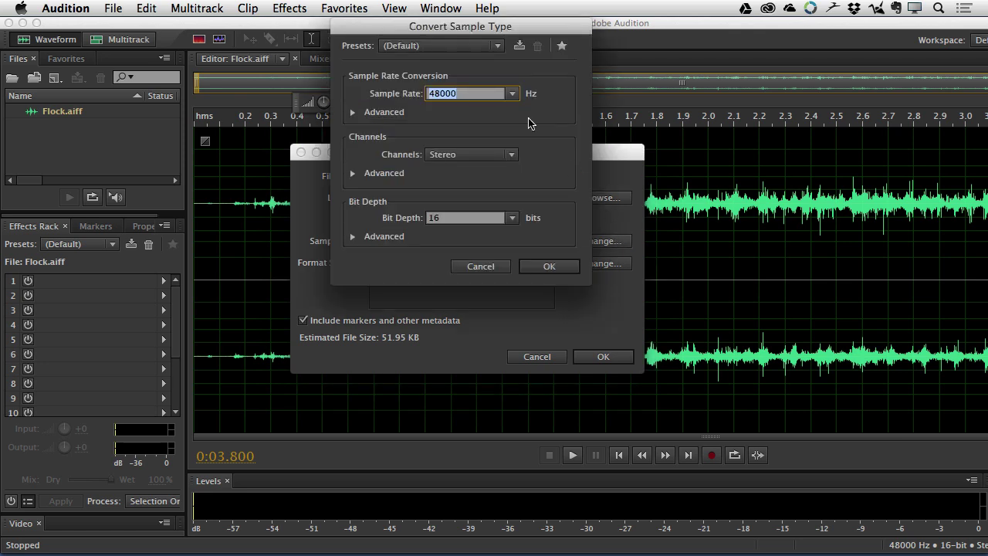
click(511, 93)
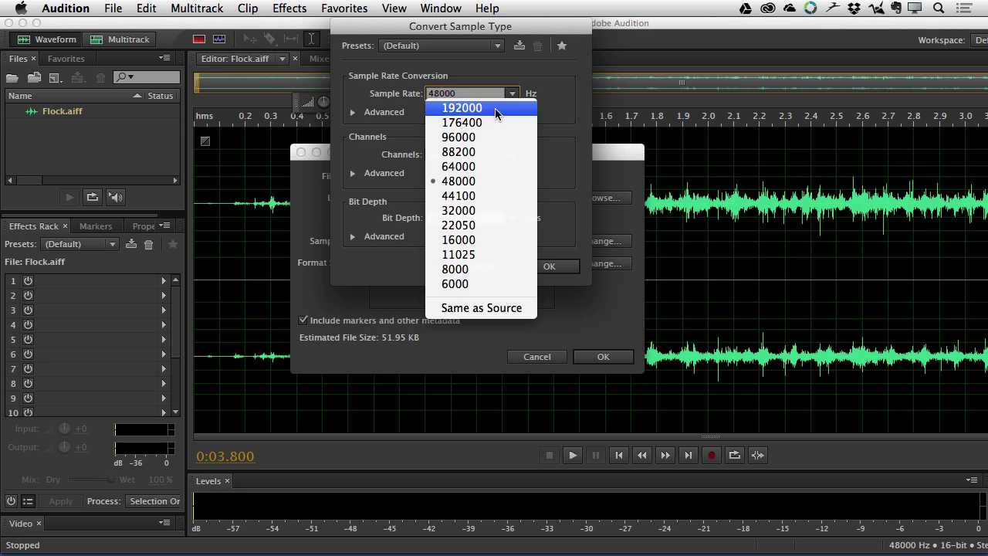
click(452, 231)
click(480, 155)
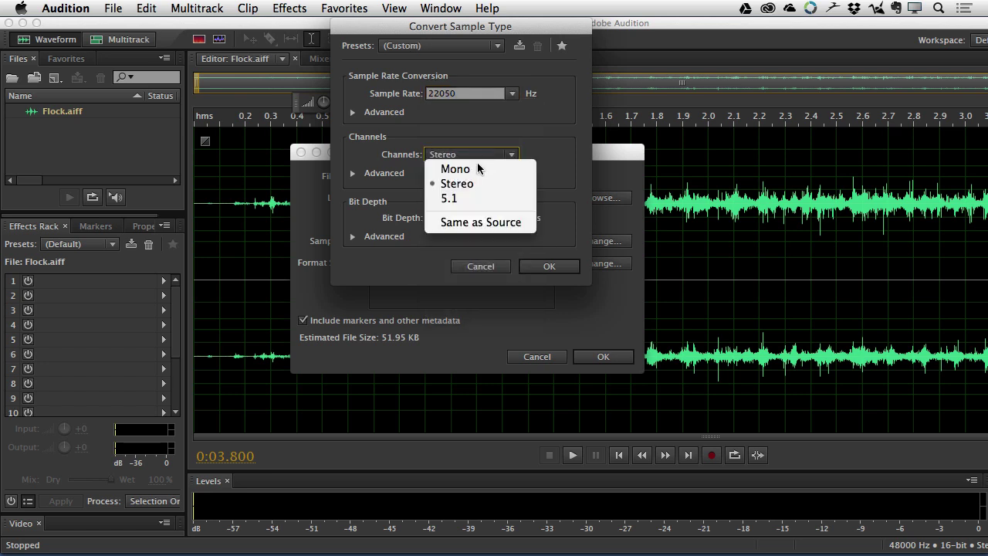
click(474, 168)
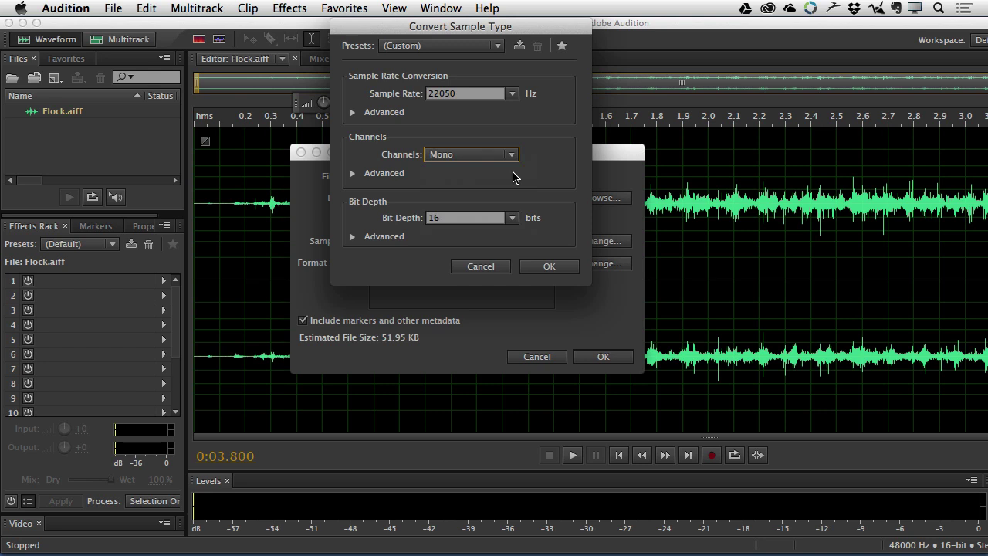
click(511, 218)
click(484, 263)
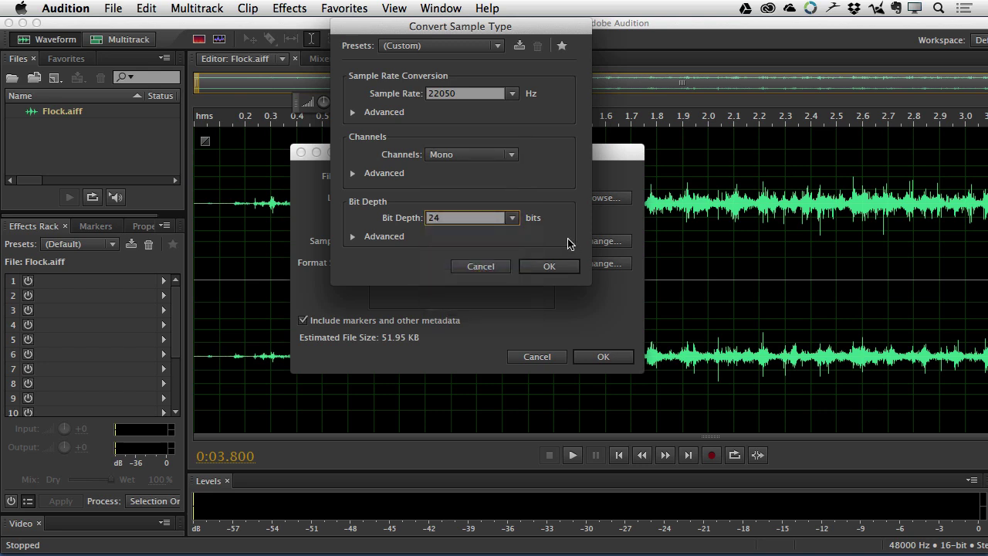
click(548, 266)
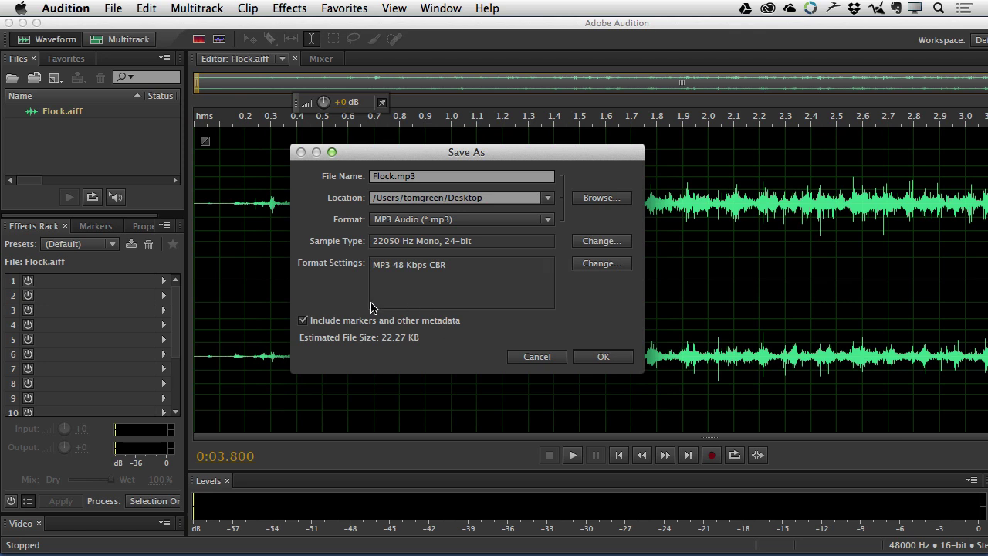
- Exclude markers and metadata, then confirm saving as a lossy MP3
click(303, 321)
click(604, 356)
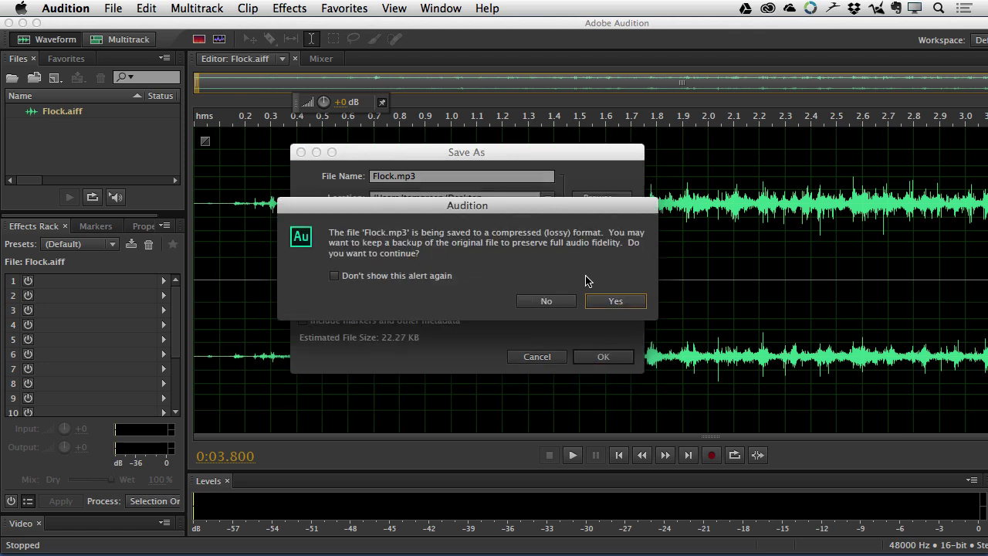
click(615, 301)
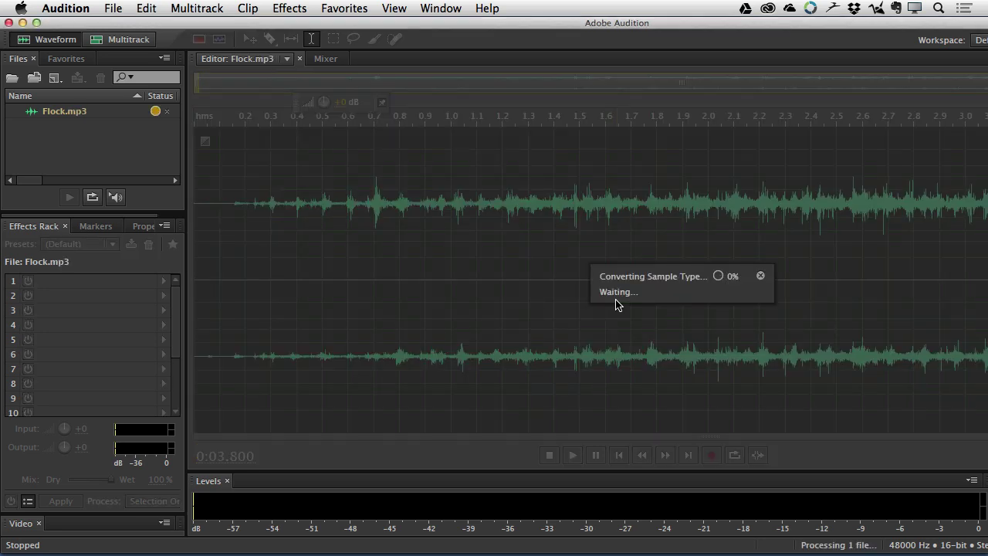
- Save a Xiph OGG copy as Flock.ogg, excluding markers and metadata, accepting the lossy format
click(116, 9)
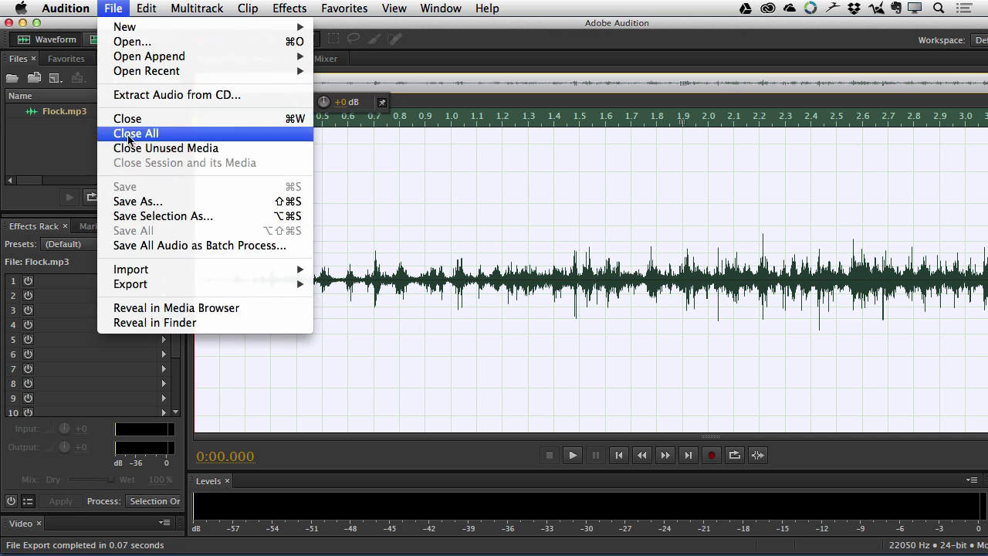
click(129, 201)
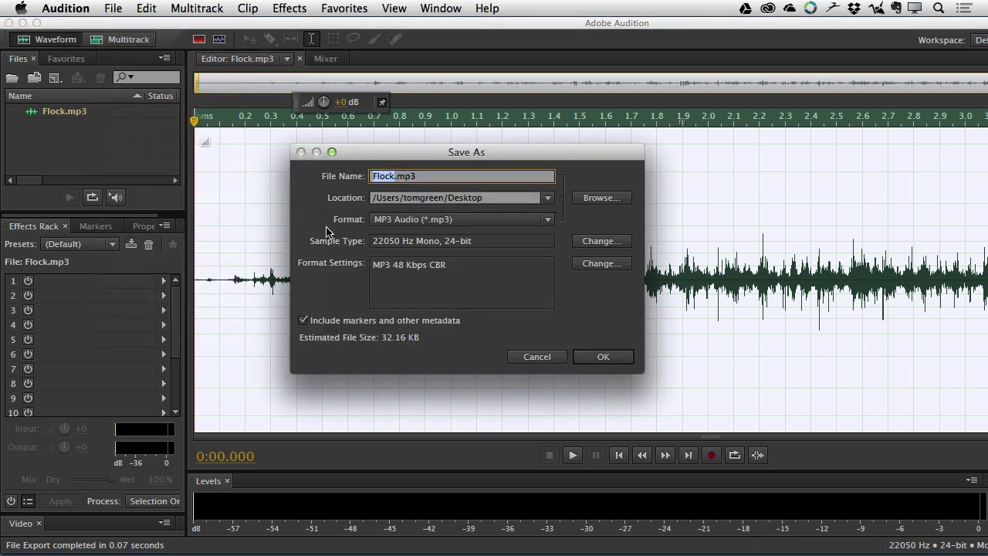
click(434, 220)
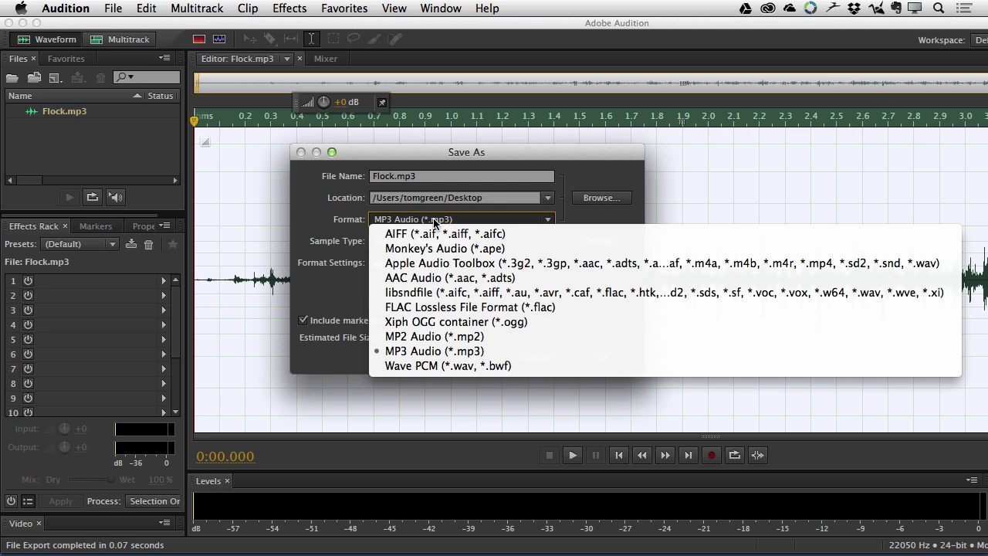
click(432, 322)
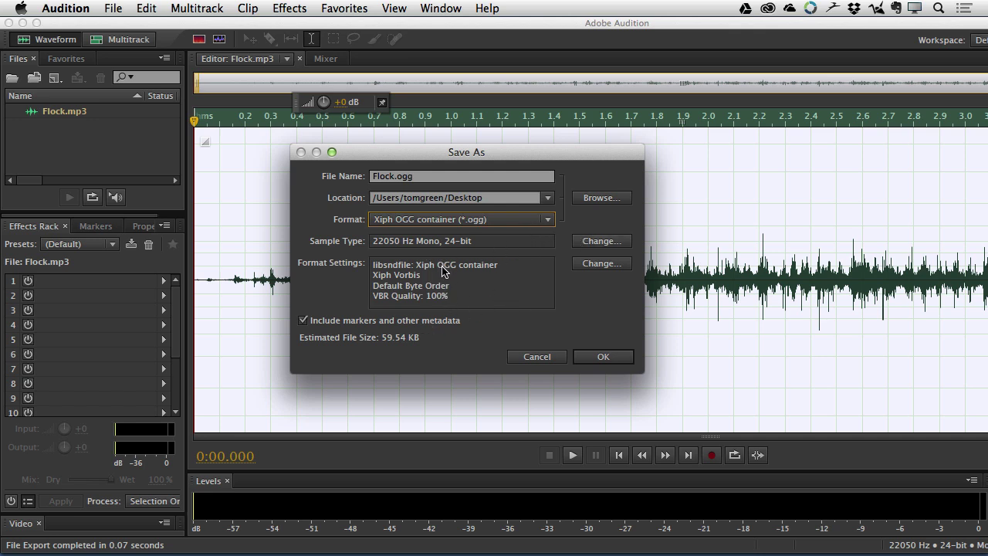
click(302, 321)
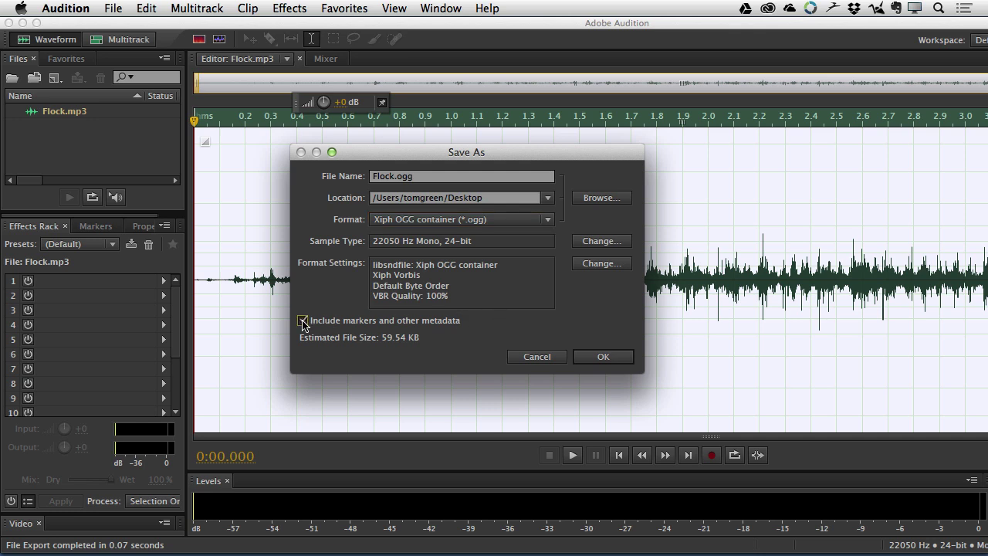
click(605, 358)
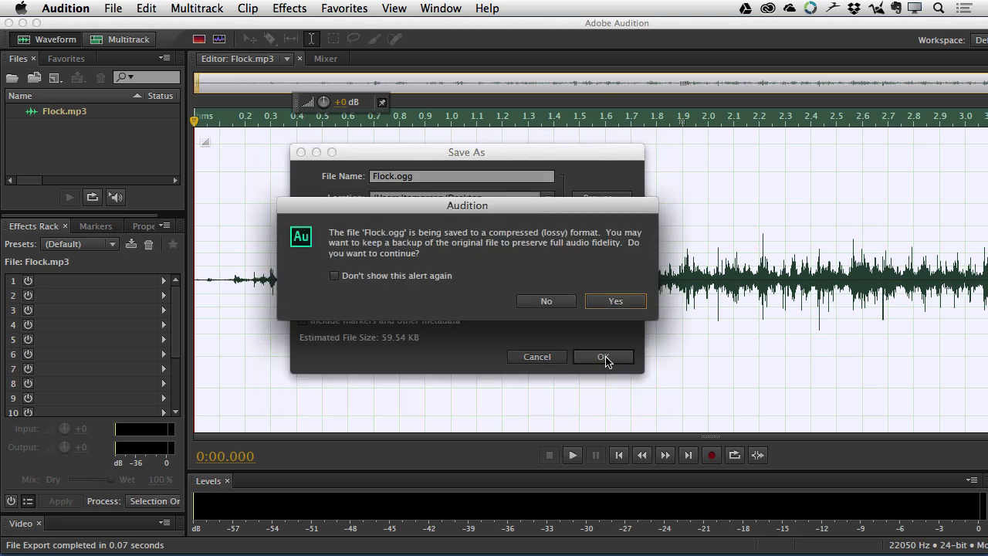
click(616, 301)
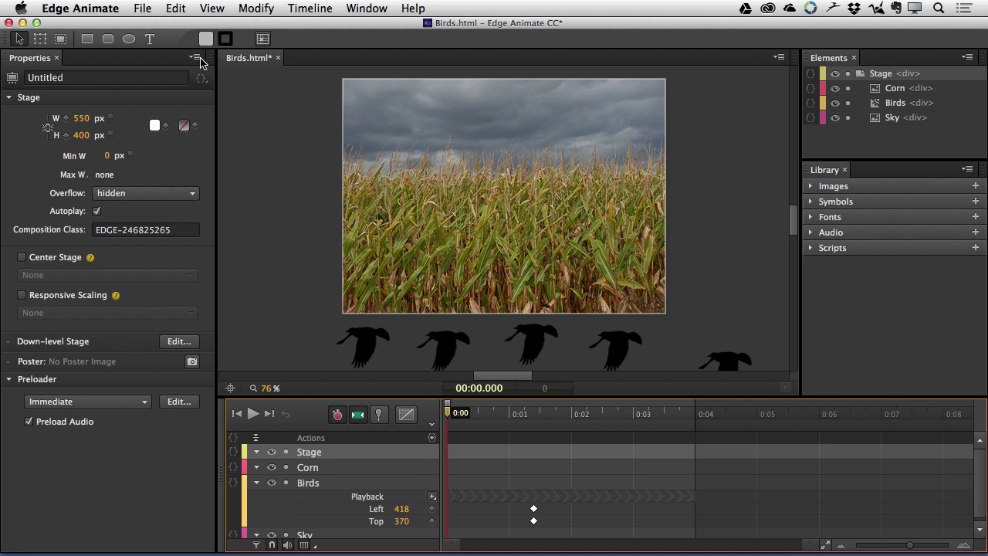
- Create a new folder named media inside the BirdsSprite_Animate folder
click(22, 22)
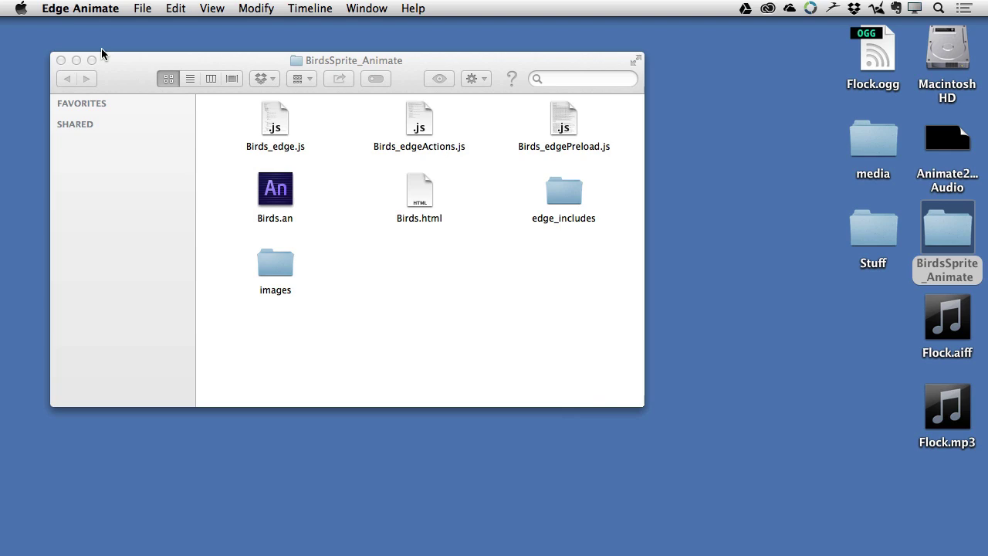
click(590, 290)
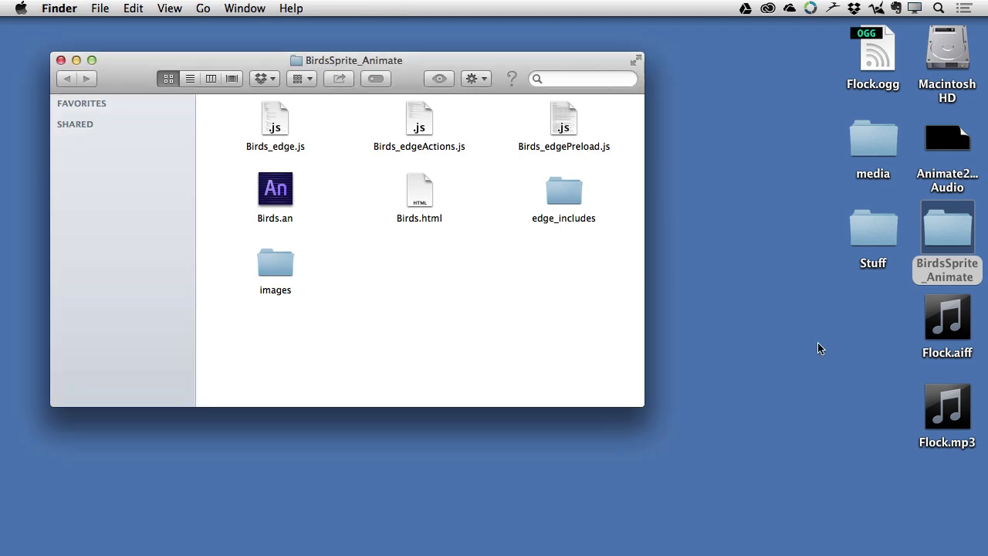
right_click(427, 283)
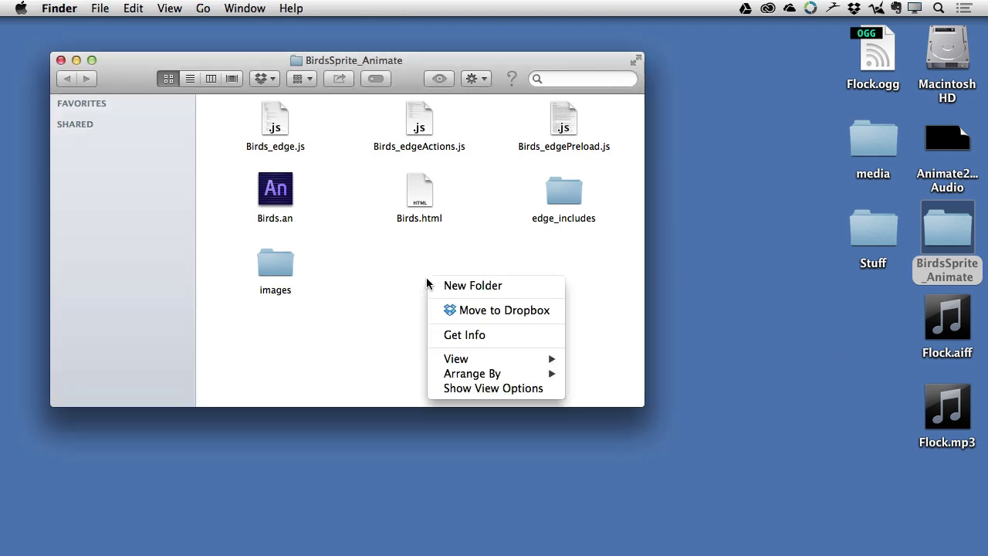
click(468, 286)
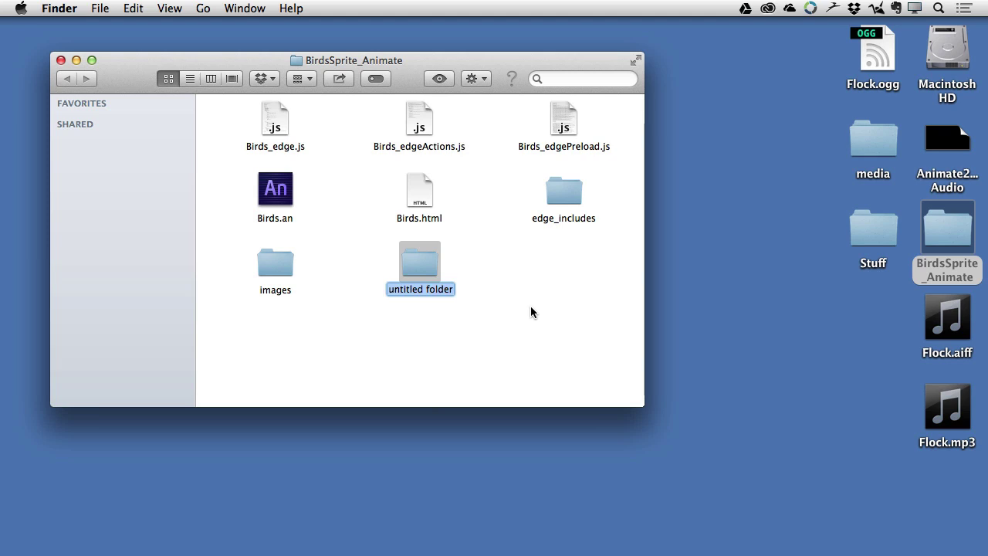
text(media)
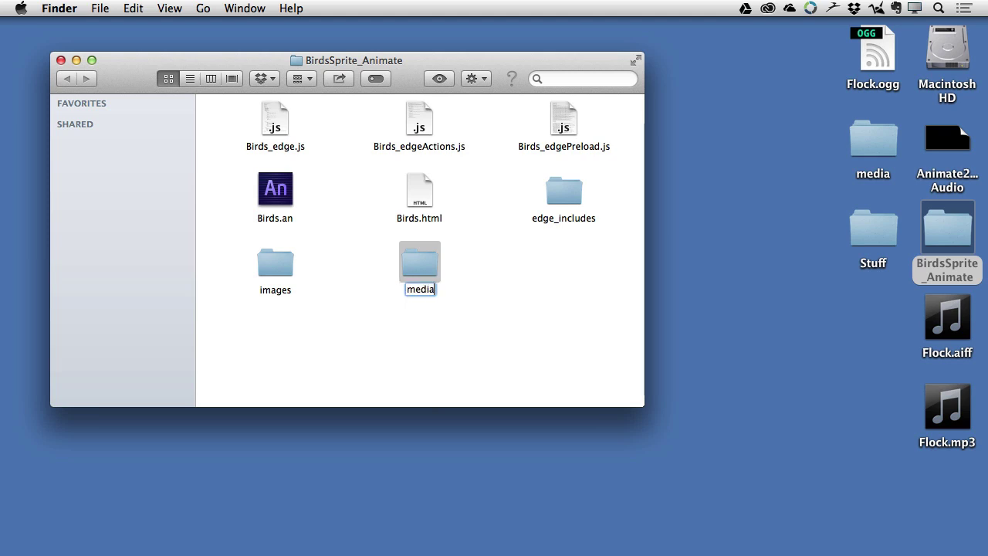
key(Return)
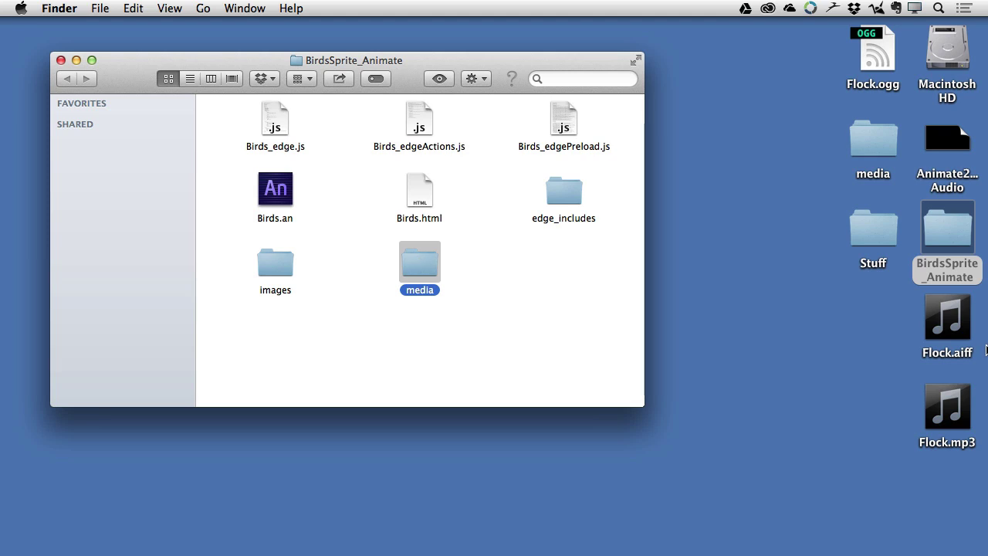
- Move Flock.mp3 and Flock.ogg from the desktop into media, then return to Edge Animate
click(953, 418)
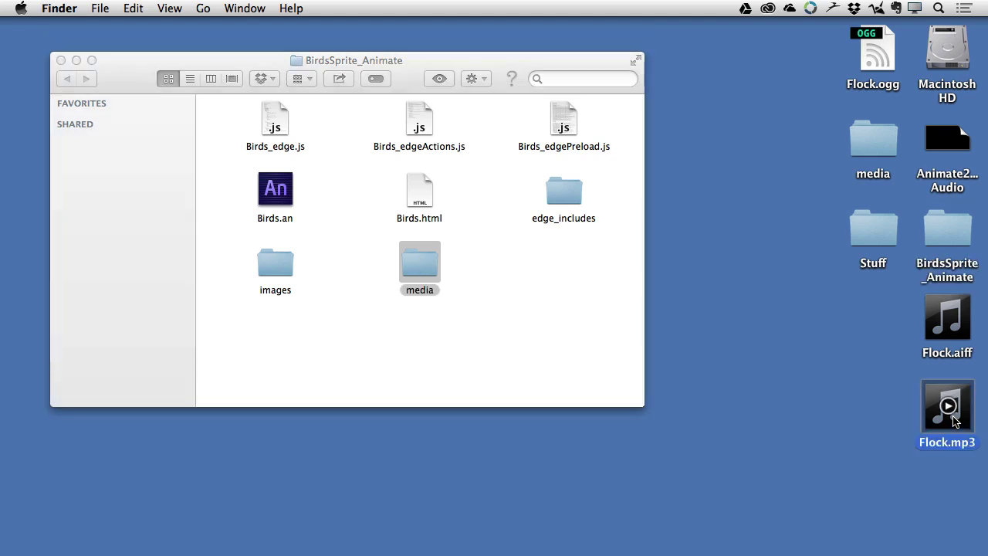
super+click(873, 50)
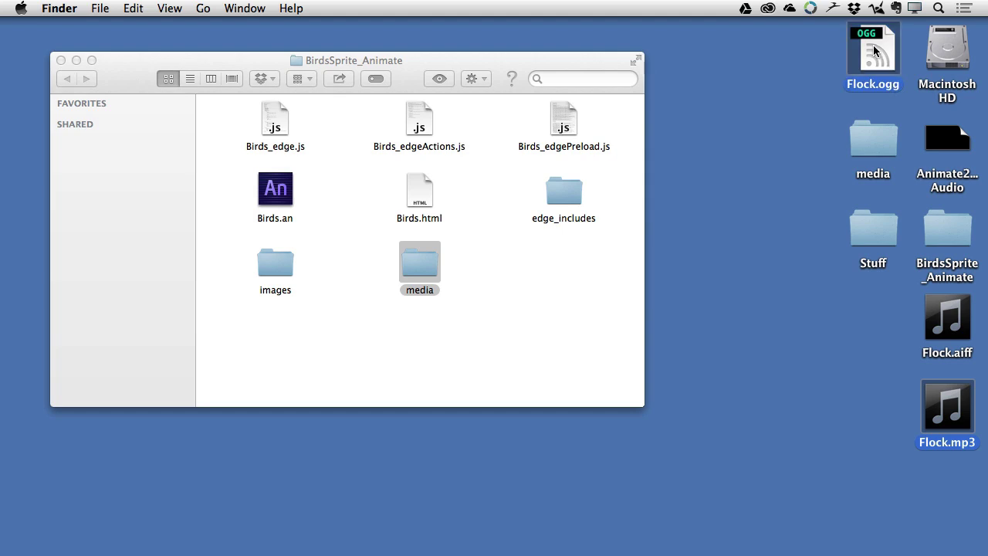
drag(873, 50, 412, 264)
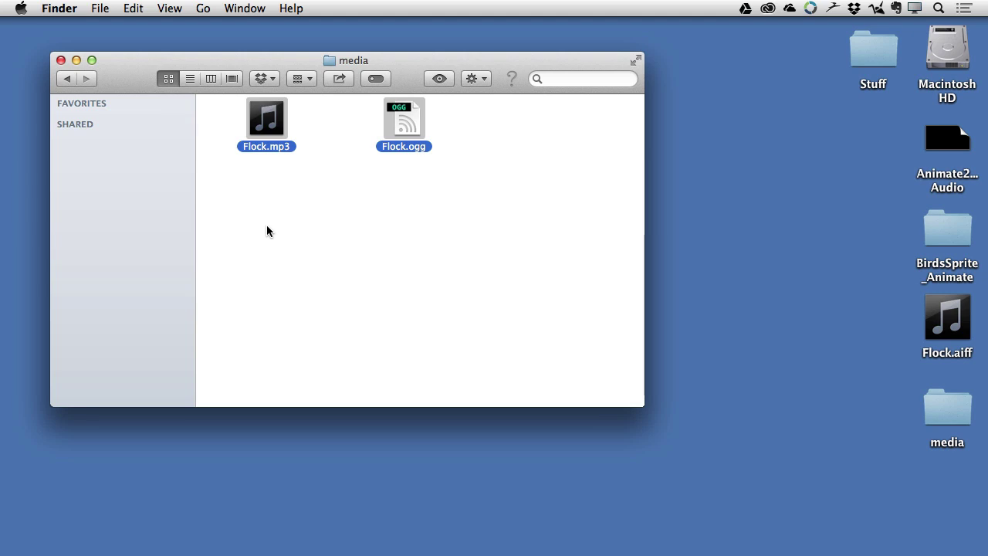
key(super+Tab)
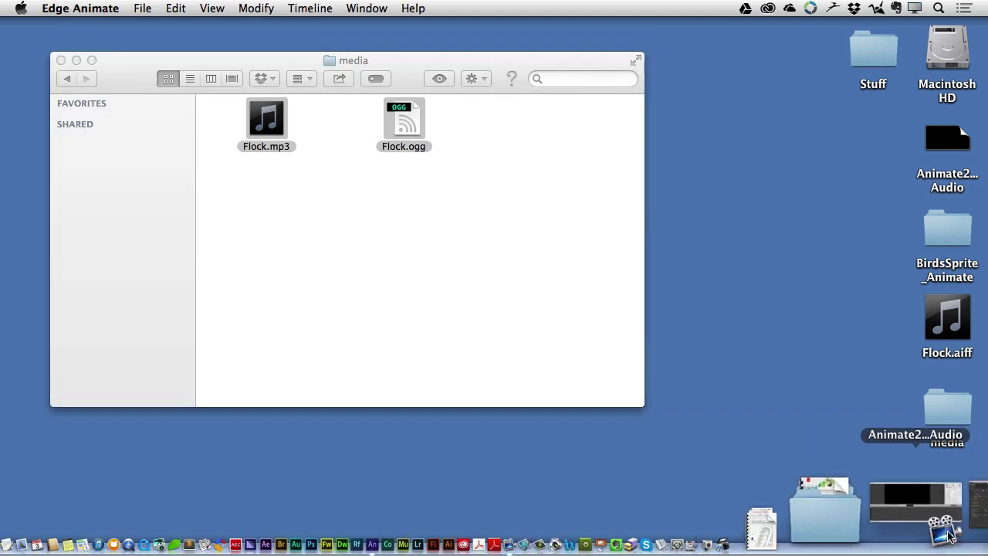
- Import Flock.mp3 and Flock.ogg via File > Import and expand Audio in the Library
click(953, 524)
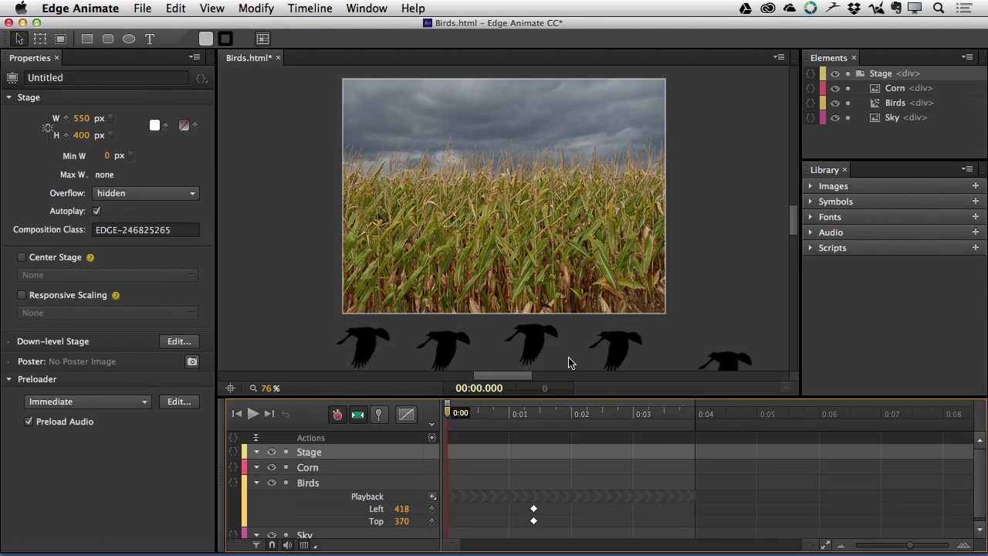
click(146, 10)
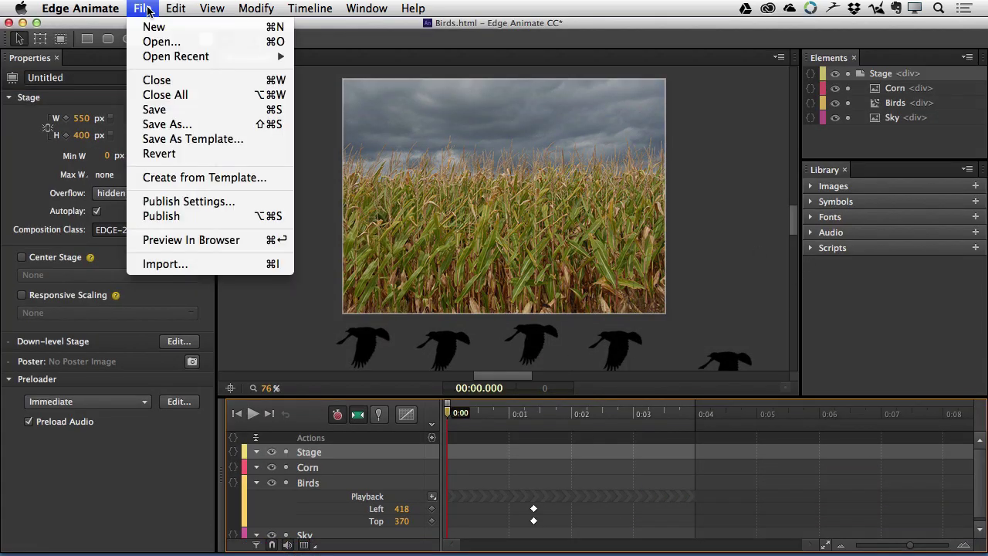
click(162, 264)
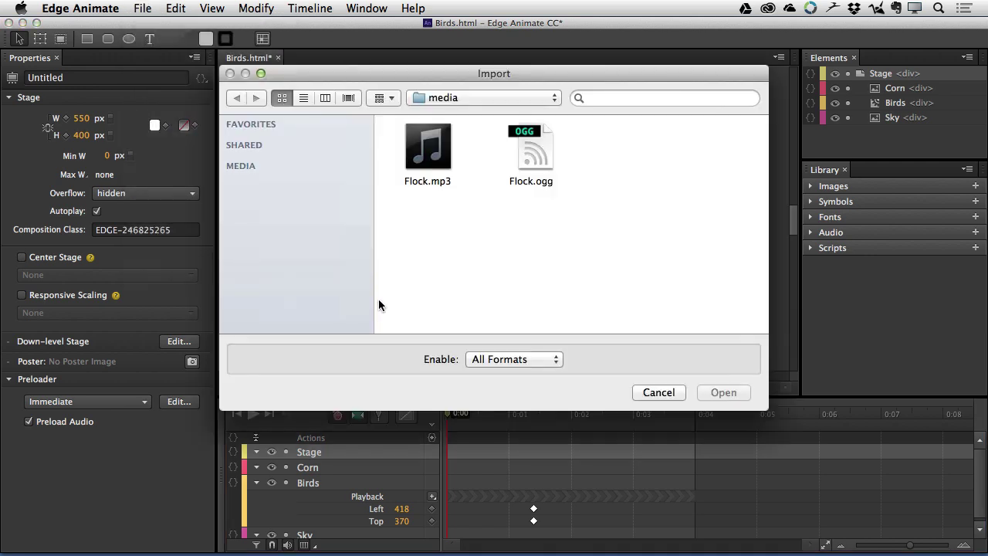
drag(394, 133, 560, 189)
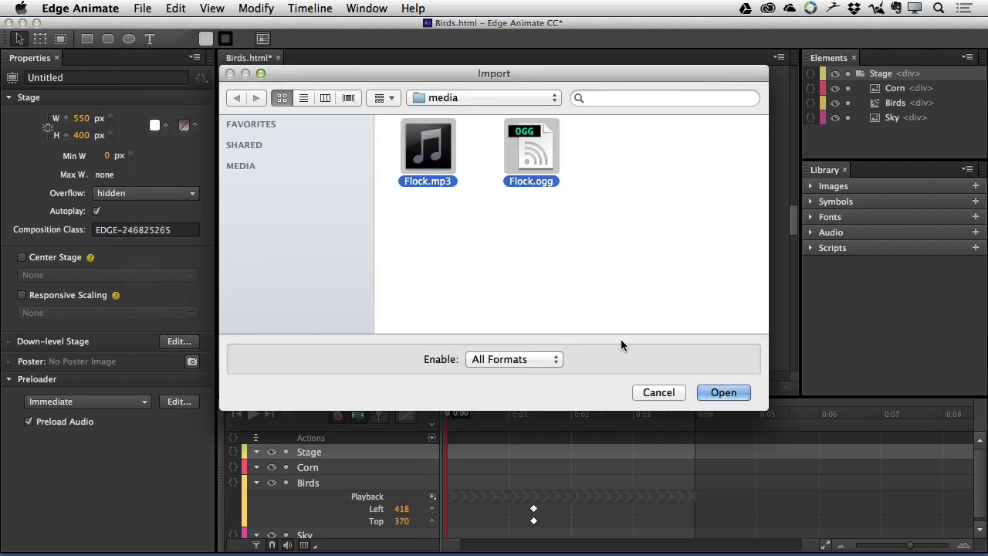
click(723, 394)
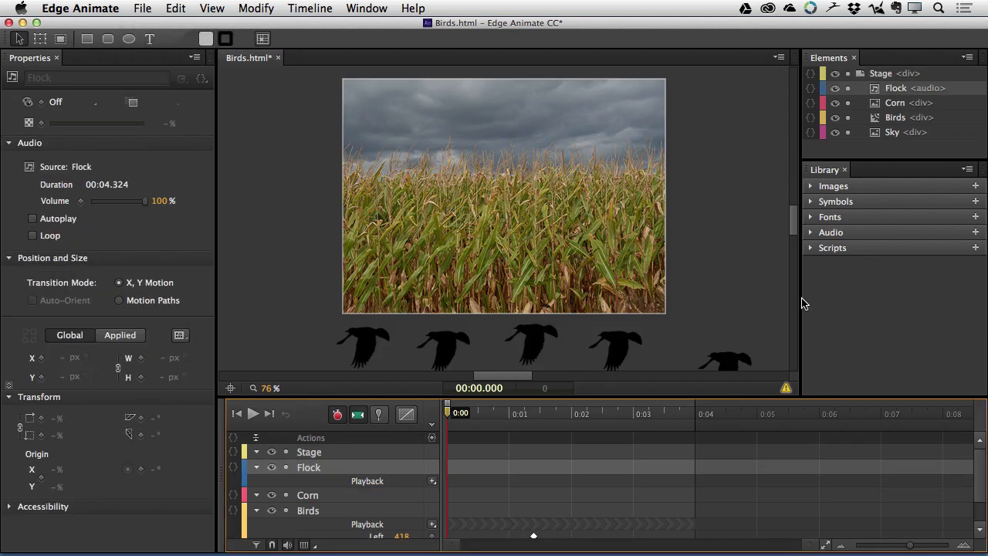
click(811, 232)
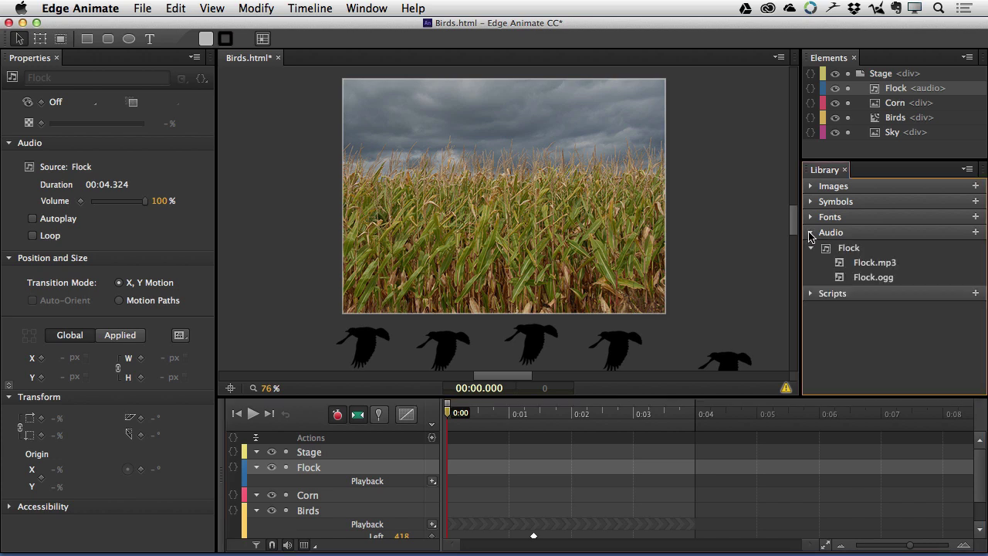
- Add a Play trigger at 00:00 on Flock's playback row, keeping volume at 100%
click(432, 482)
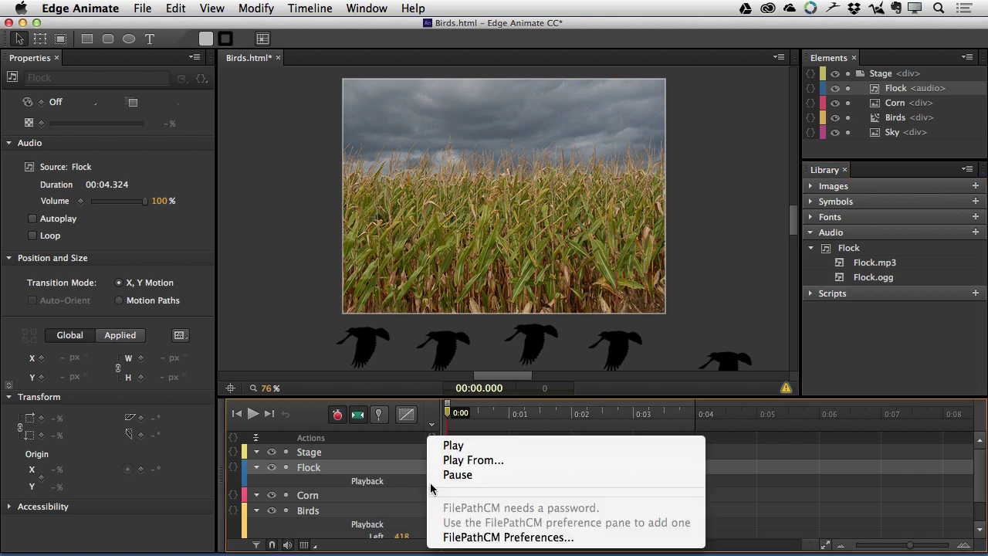
click(454, 446)
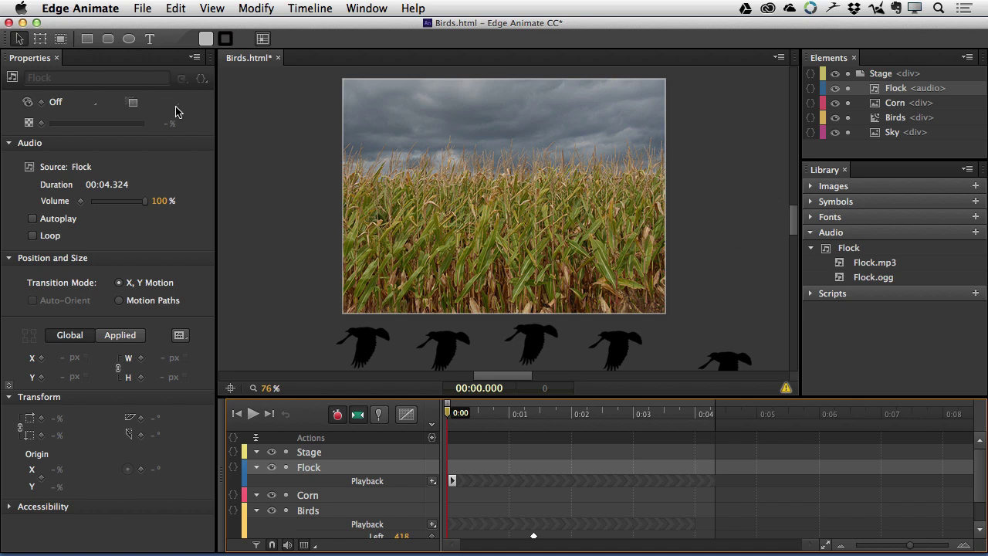
click(317, 476)
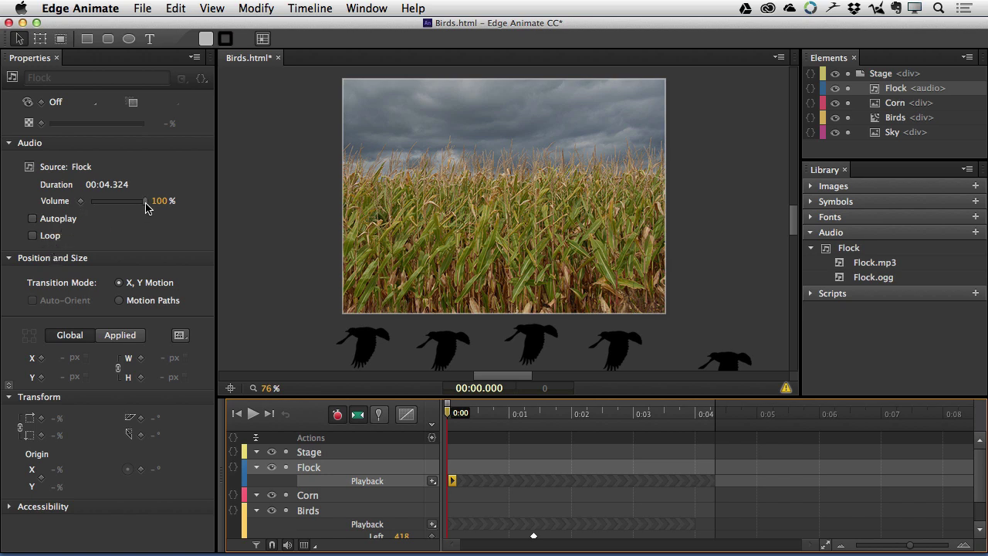
mouse_move(147, 204)
mouse_down()
mouse_move(81, 203)
mouse_move(147, 202)
mouse_up()
- Turn on Center Stage for the Stage with Horizontal centering selected
click(305, 453)
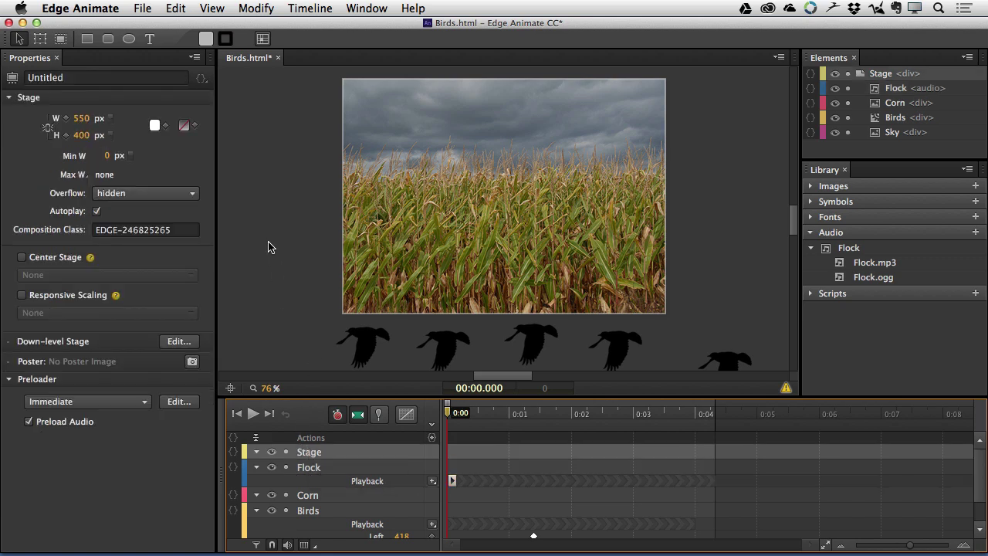
click(21, 260)
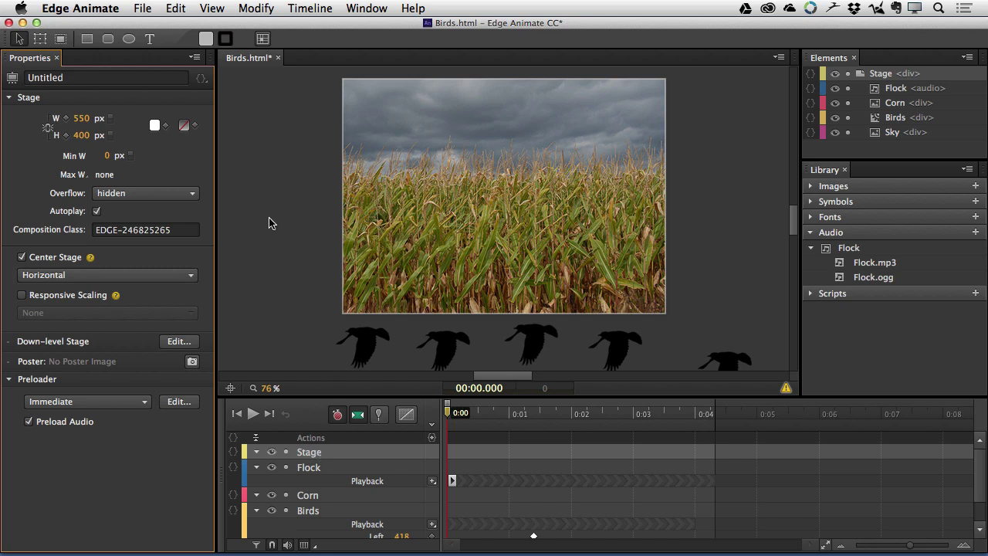
click(143, 275)
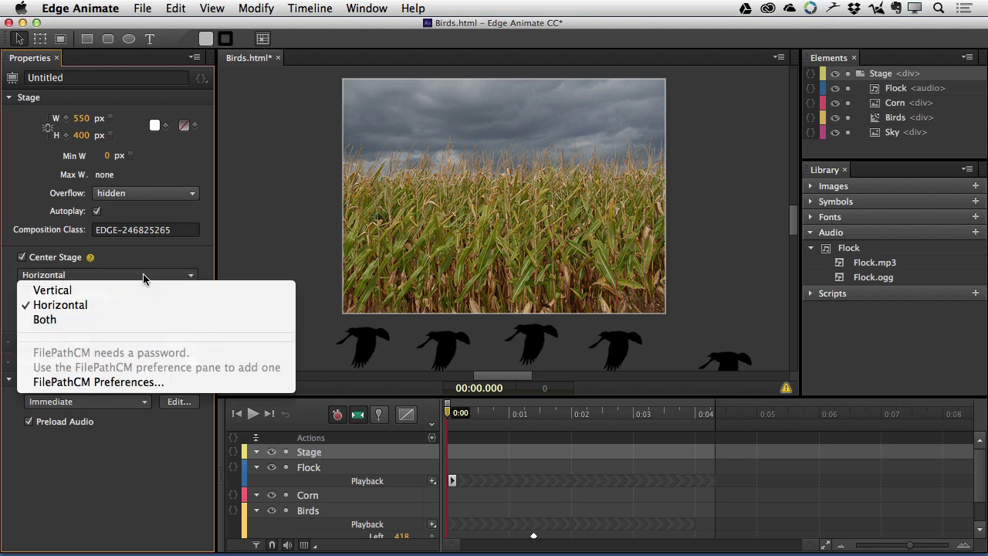
click(224, 233)
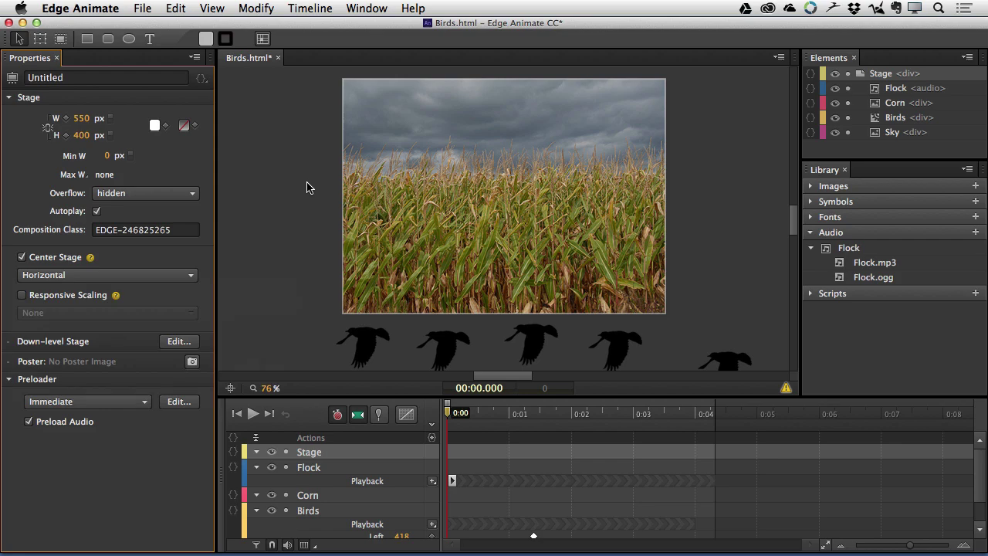
- Preview Birds.html in Chrome, then return to Edge Animate
key(super+Return)
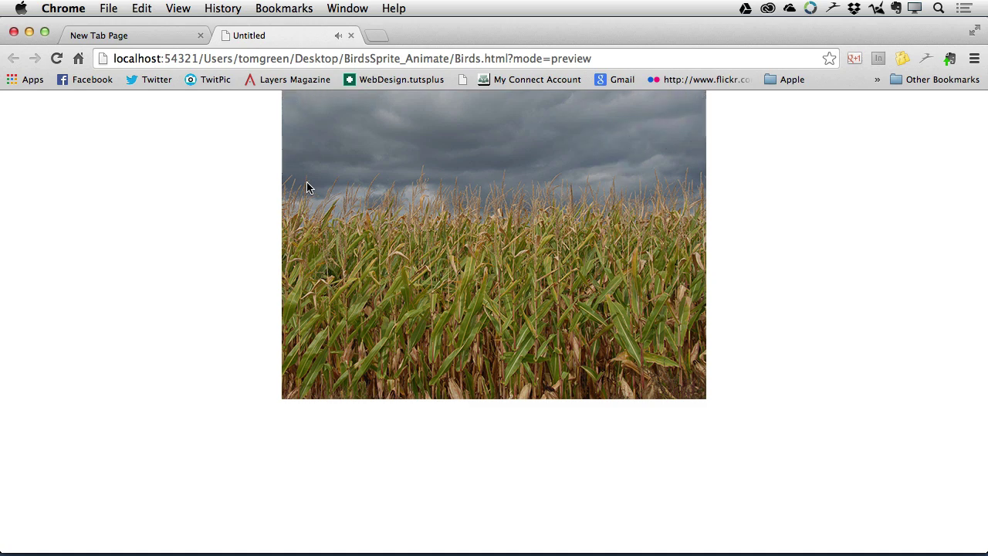
key(super+Tab)
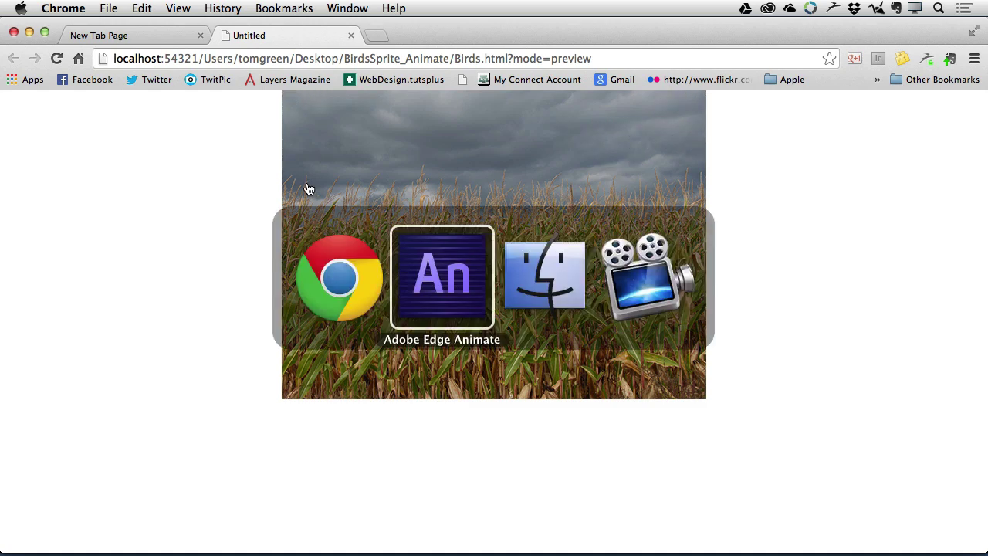